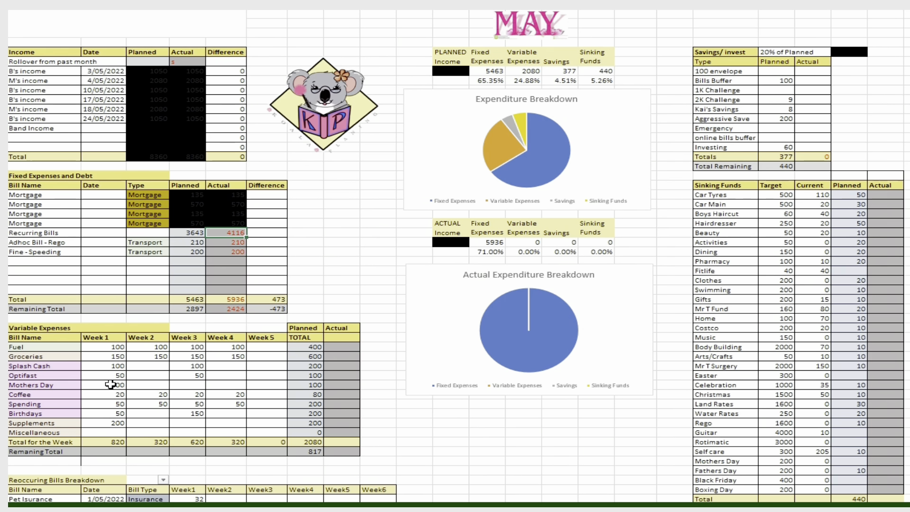
Review the Mothers Day, Birthdays and Supplements amounts in the variable expenses, along with the Gifts sinking fund.
click(109, 382)
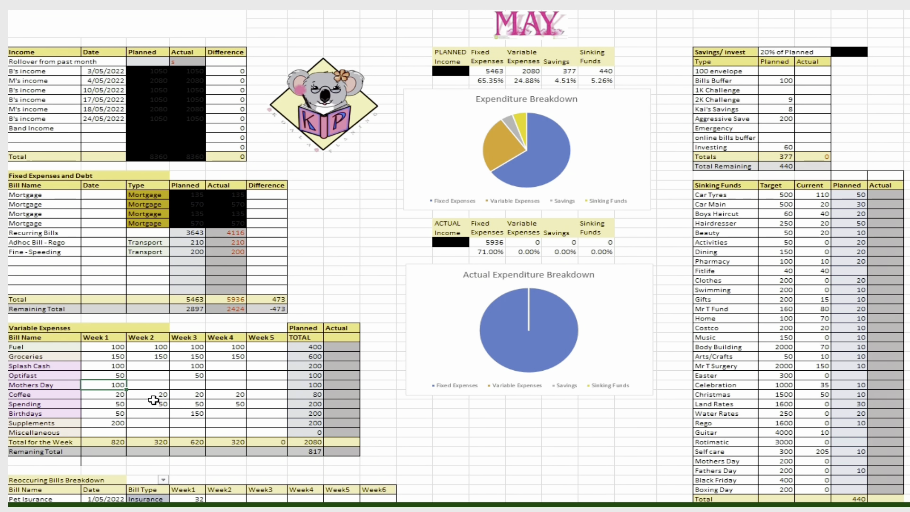
click(98, 414)
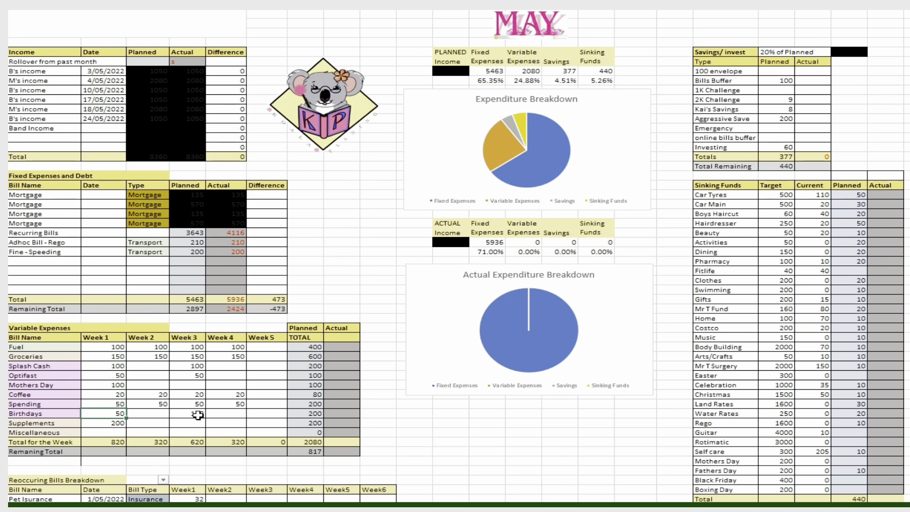
click(196, 414)
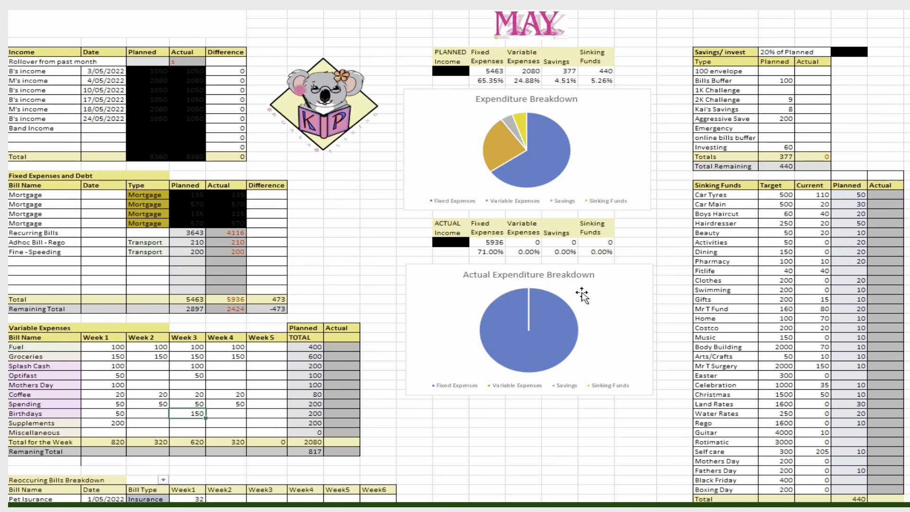
click(717, 300)
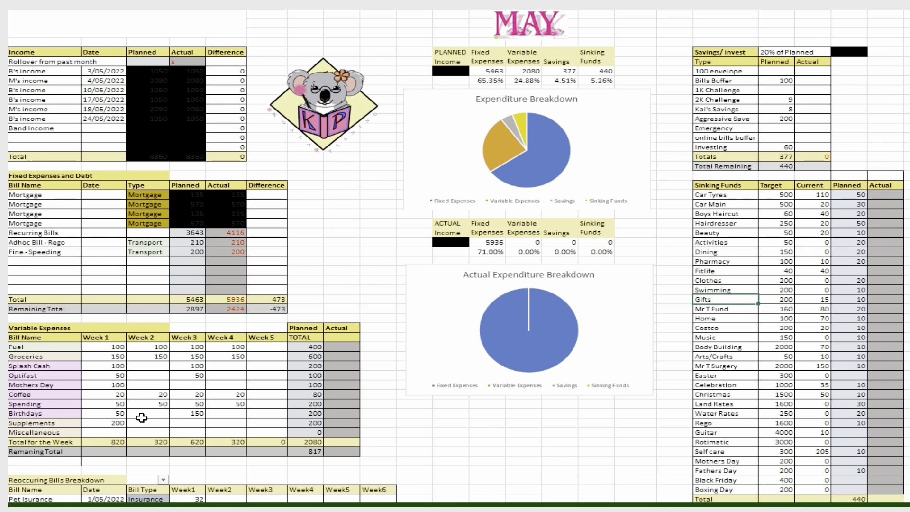
click(117, 424)
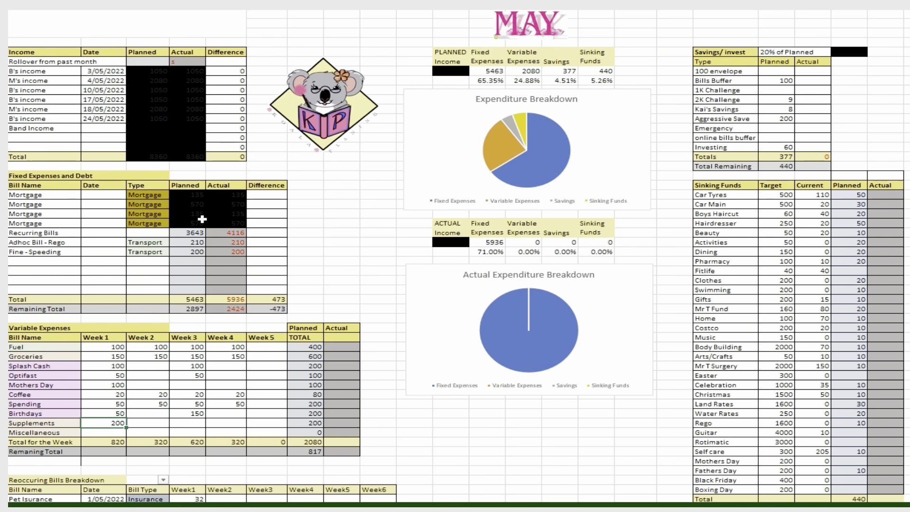
Examine the planned Recurring Bills amount and go through the Reoccuring Bills Breakdown from the first bill to the overall total of the weeks.
click(193, 232)
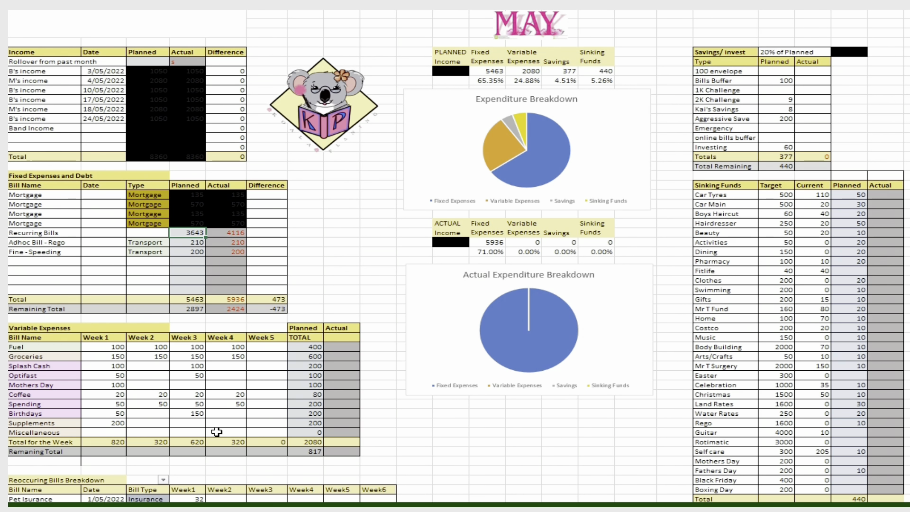
key(Down)
key(Down)
key(Down)
key(Down)
key(Down)
key(Down)
key(Down)
key(Down)
key(Down)
key(Down)
key(Down)
key(Down)
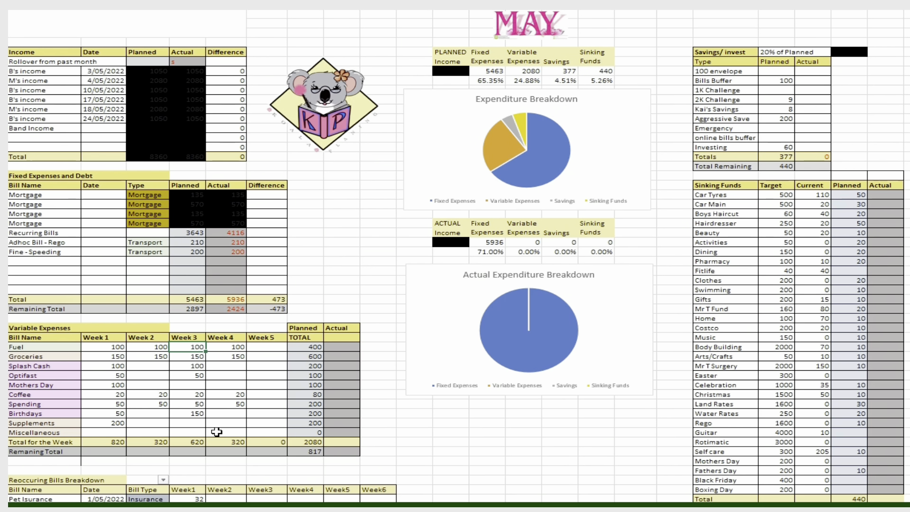
key(Down)
key(Down)
key(Down)
key(Down)
key(Down)
key(Down)
key(Down)
key(Down)
key(Down)
key(Down)
key(Down)
key(Down)
key(Down)
key(Down)
key(Down)
key(Down)
key(Down)
key(Down)
key(Down)
key(Down)
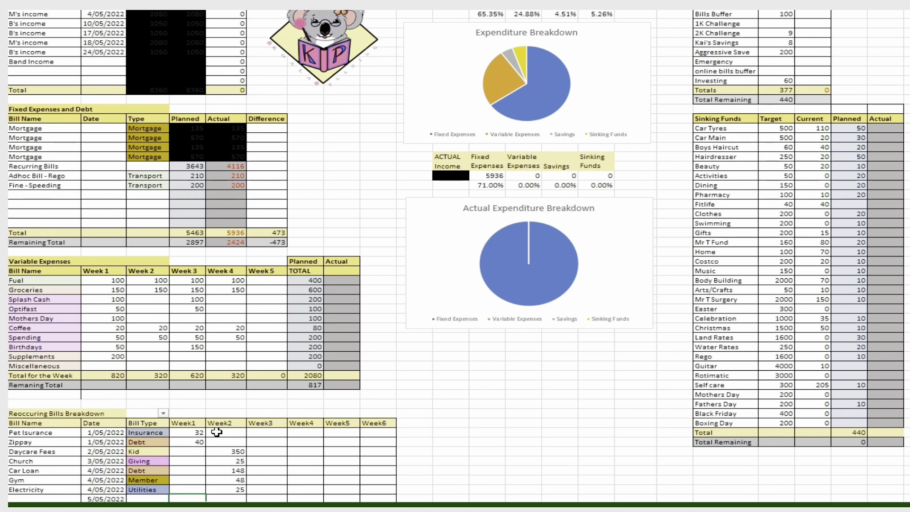
key(Down)
key(Down)
key(Down)
key(Down)
key(Down)
key(Down)
key(Down)
key(Down)
key(Down)
key(Down)
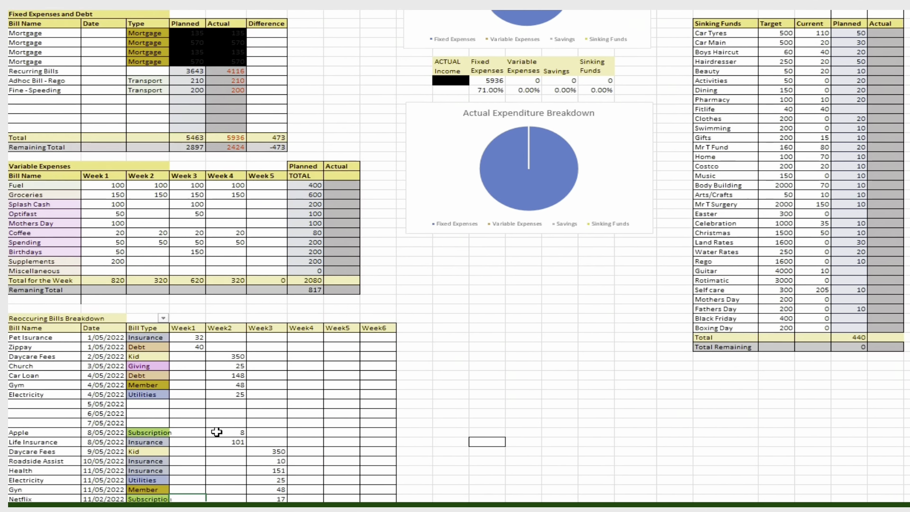
key(Down)
key(Down)
key(Down)
key(Down)
key(Down)
key(Down)
key(Down)
key(Down)
key(Down)
key(Down)
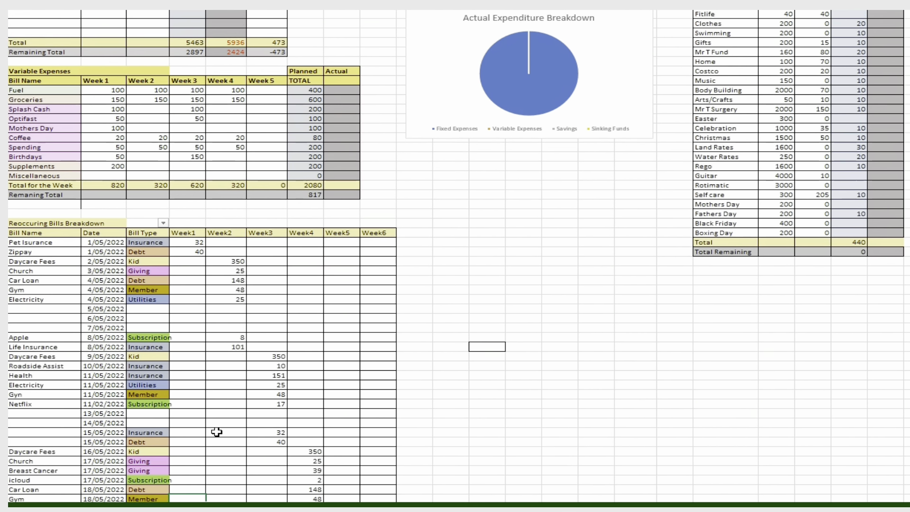
key(Down)
key(Down)
key(Down)
key(Down)
key(Down)
key(Down)
key(Down)
key(Down)
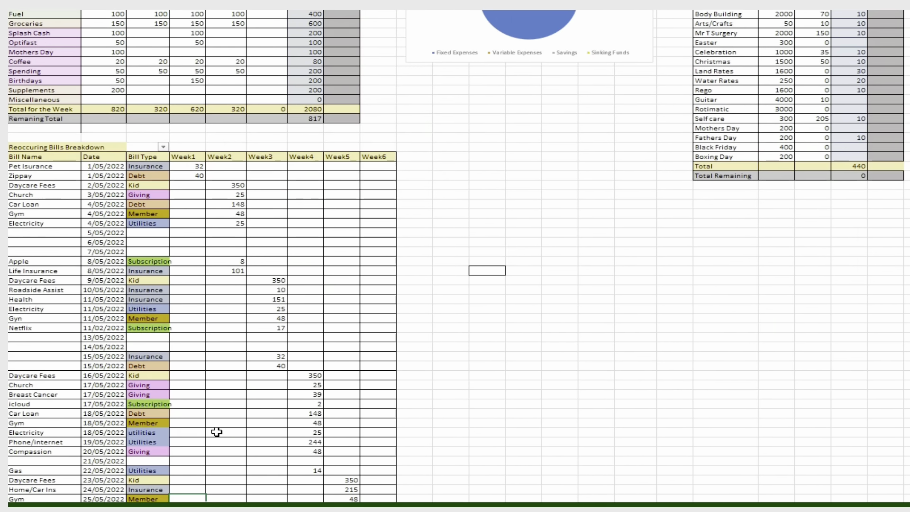
key(Down)
key(Down)
key(Down)
key(Down)
key(Down)
key(Down)
key(Down)
key(Down)
key(Down)
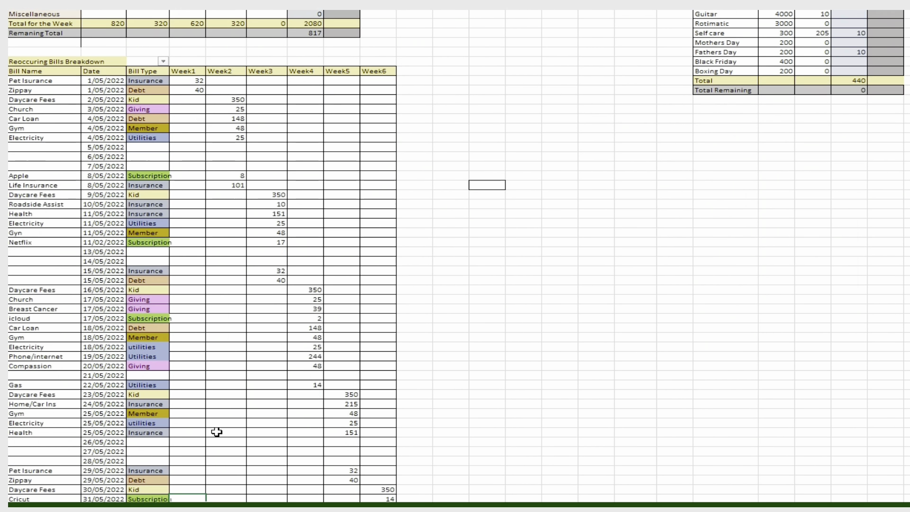
key(Down)
key(Down)
key(Down)
key(Down)
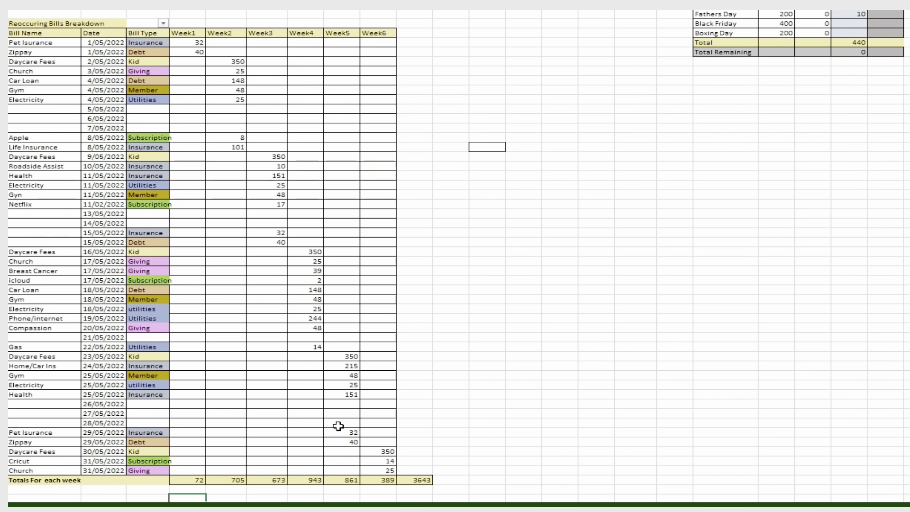
click(414, 479)
Return to the beginning of the May budget sheet to examine the income, expense, savings and sinking funds overview.
key(Up)
key(Up)
key(Up)
key(Up)
key(Up)
key(Up)
key(Up)
key(Up)
key(Up)
key(Up)
key(Up)
key(Up)
key(Up)
key(Up)
key(Up)
key(Up)
key(Up)
key(Up)
key(Up)
key(Up)
key(Up)
key(Up)
key(Up)
key(Up)
key(Up)
key(Up)
key(Up)
key(Up)
key(Up)
key(Up)
key(Up)
key(Up)
key(Up)
key(Up)
key(Up)
key(Up)
key(Up)
key(Up)
key(Up)
key(Up)
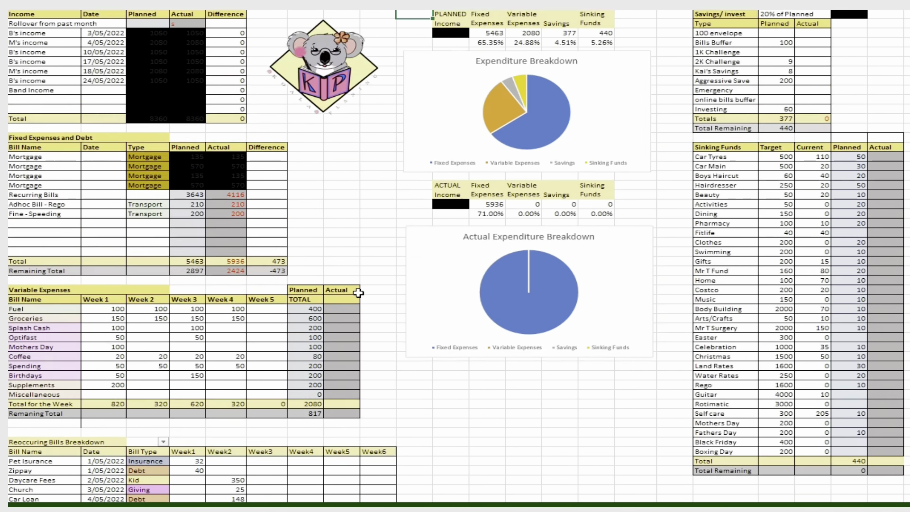
key(Up)
key(Up)
key(Up)
key(Up)
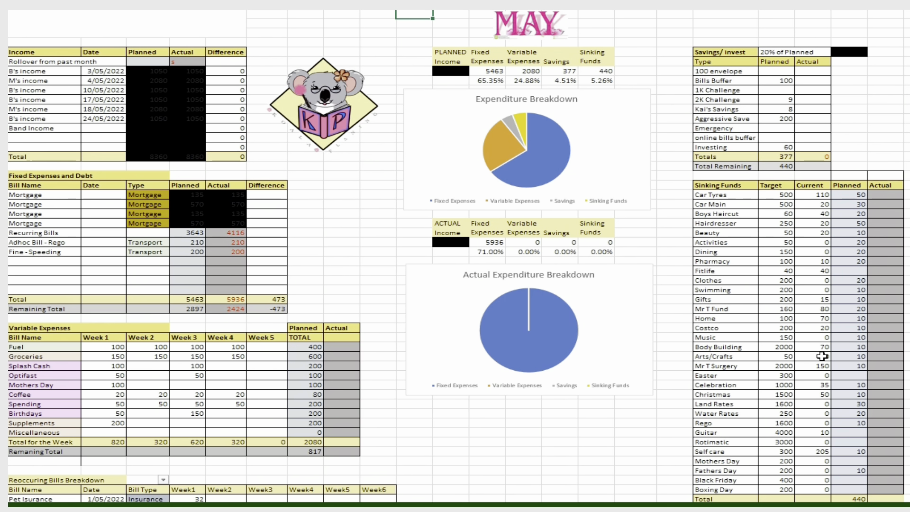
Go through the planned Sinking Funds amounts down to their total.
key(Right)
key(Right)
key(Right)
key(Right)
key(Right)
key(Right)
key(Right)
key(Right)
key(Right)
key(Right)
key(Right)
key(Right)
key(Left)
key(Down)
key(Down)
key(Down)
key(Down)
key(Down)
key(Down)
key(Down)
key(Down)
key(Down)
key(Down)
key(Down)
key(Down)
key(Down)
key(Down)
key(Down)
key(Down)
key(Down)
key(Down)
key(Down)
key(Down)
key(Down)
key(Down)
key(Down)
key(Down)
key(Down)
key(Down)
key(Down)
key(Down)
key(Down)
key(Down)
key(Down)
key(Down)
key(Down)
key(Down)
key(Up)
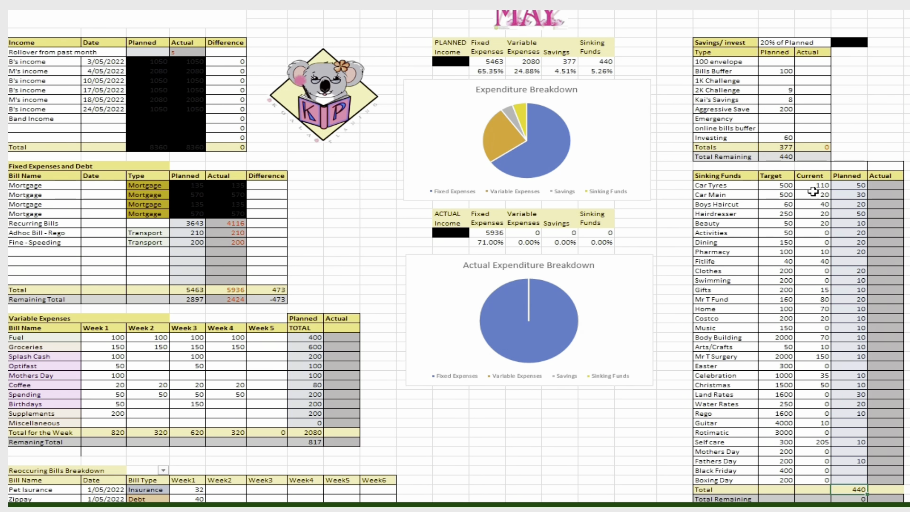
Examine the Gifts current amount and the Rotimatic, Body Building and Mr T Surgery targets in the Sinking Funds.
click(735, 286)
click(821, 290)
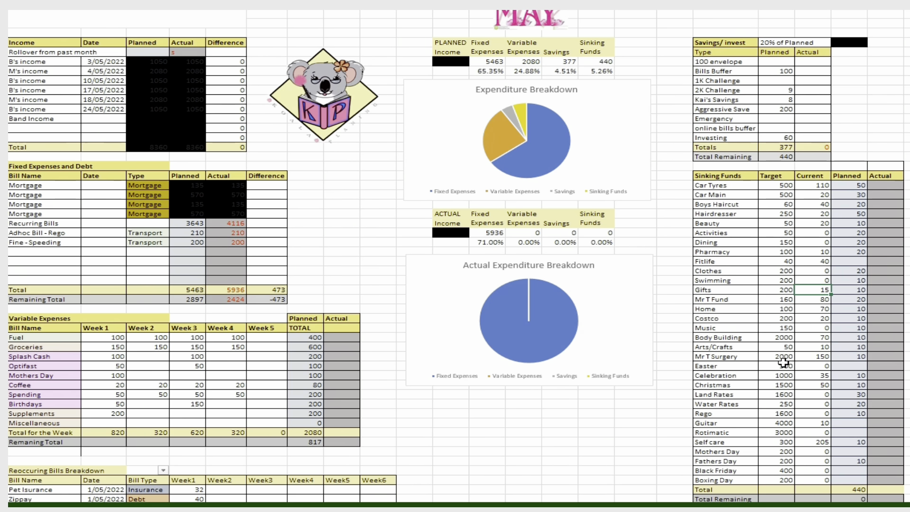
click(781, 432)
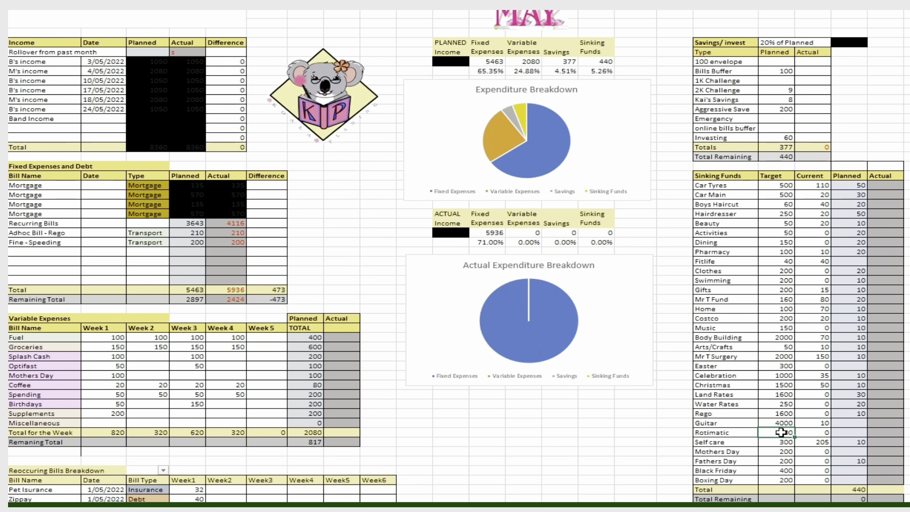
click(784, 339)
click(784, 356)
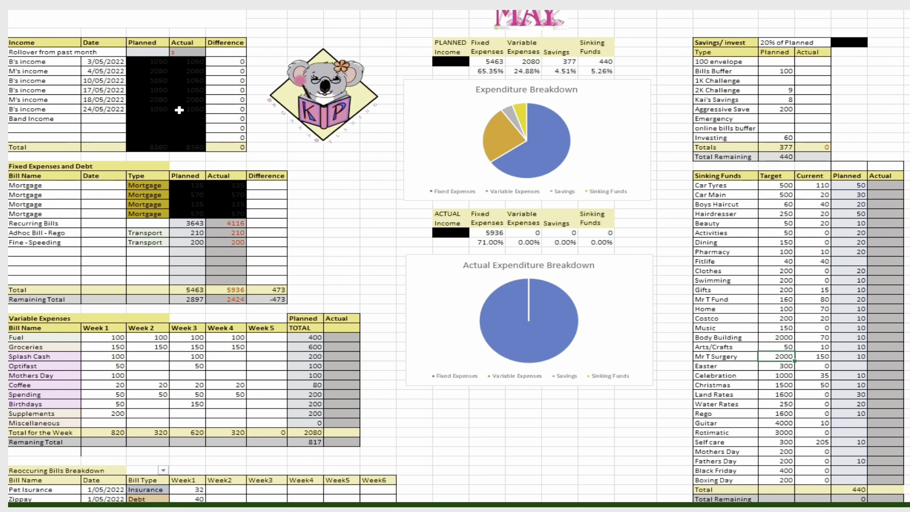
Review the Band Income date, the planned Savings total and the planned Recurring Bills amount.
click(98, 119)
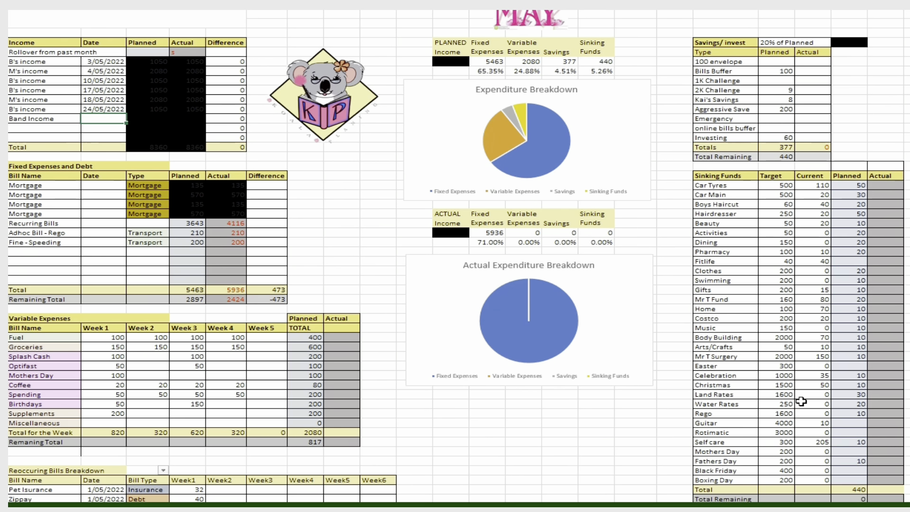
click(781, 147)
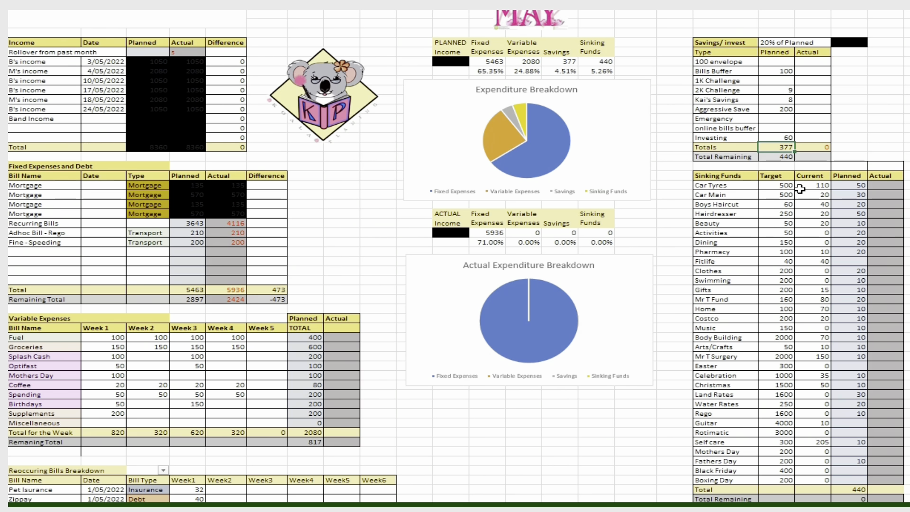
click(193, 221)
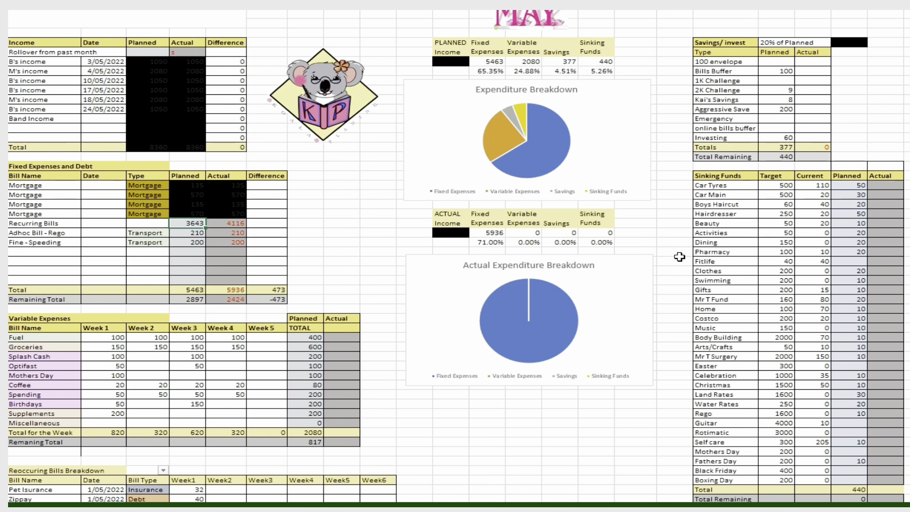
Go through the Sinking Funds list from Clothes down to the planned Total Remaining.
click(718, 270)
key(Down)
key(Down)
key(Down)
key(Down)
key(Down)
key(Down)
key(Down)
key(Down)
key(Down)
key(Down)
key(Down)
key(Down)
key(Down)
key(Down)
key(Down)
key(Down)
key(Down)
key(Down)
key(Down)
key(Down)
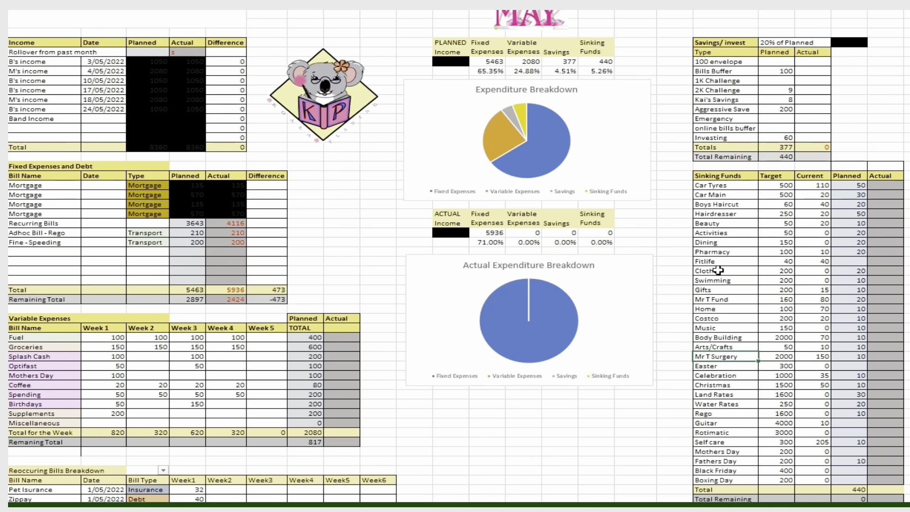
key(Right)
key(Right)
key(Right)
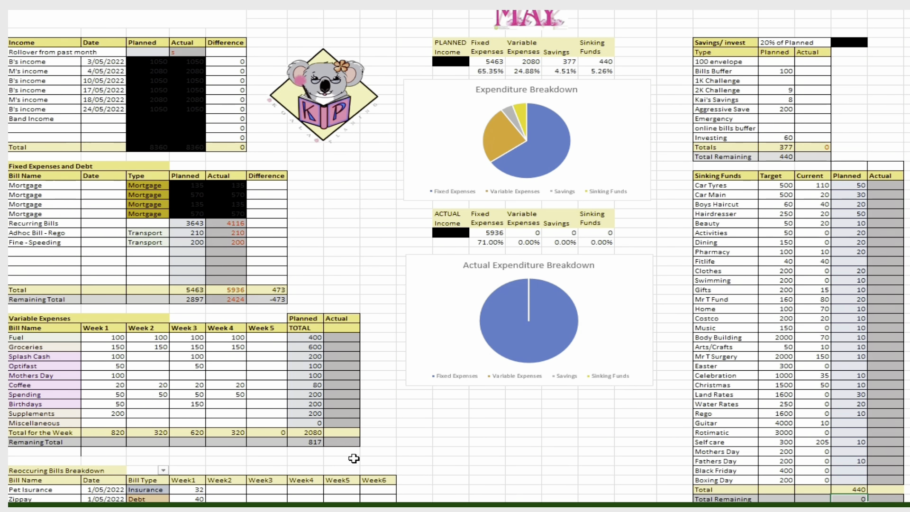
Switch to the category breakdown sheet and examine its tables and charts from Savings and Income Dispersement up to Insurance.
key(ctrl+Page_Down)
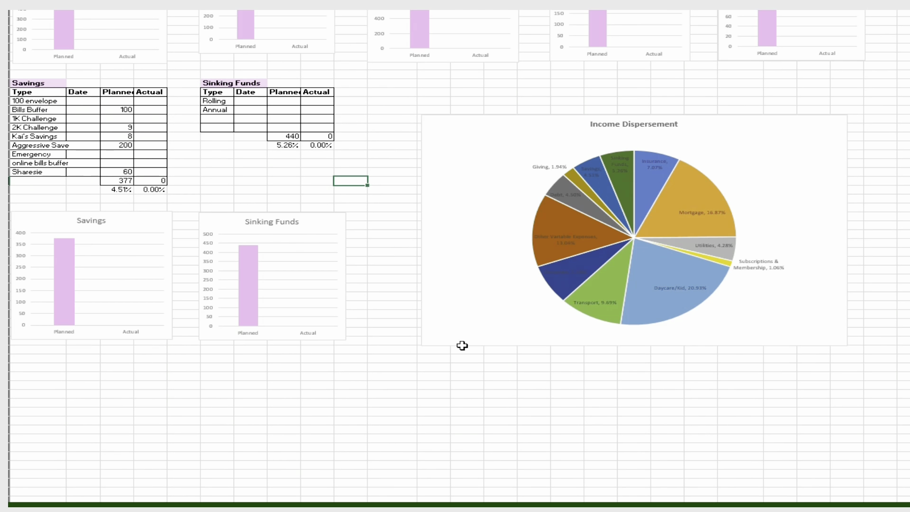
click(372, 286)
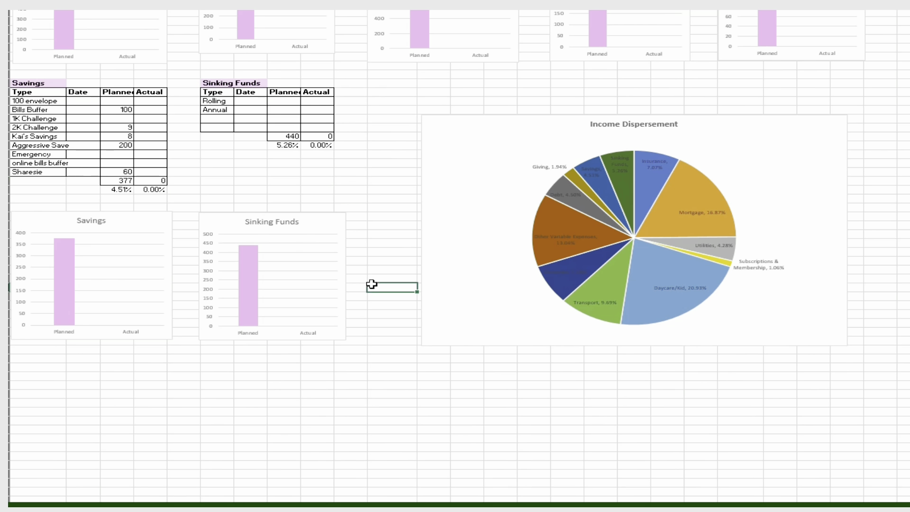
key(Up)
key(Up)
key(Up)
key(Up)
key(Up)
key(Up)
key(Up)
key(Up)
key(Up)
key(Up)
key(Up)
key(Up)
key(Up)
key(Up)
key(Up)
key(Up)
key(Up)
key(Up)
key(Up)
key(Up)
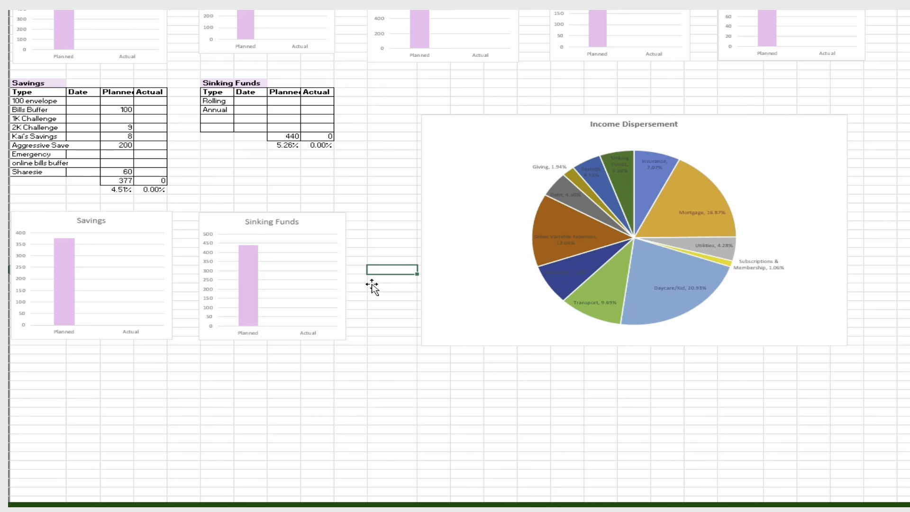
key(Up)
key(Up)
key(Up)
key(Up)
key(Up)
key(Up)
key(Up)
key(Up)
key(Up)
key(Up)
key(Up)
key(Up)
key(Up)
key(Up)
key(Up)
key(Up)
key(Up)
key(Up)
key(Up)
key(Up)
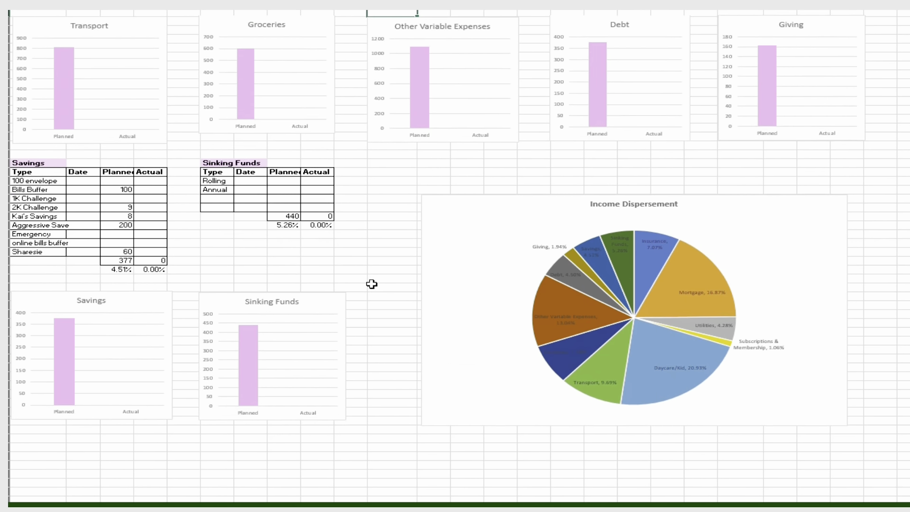
key(Up)
key(Up)
key(Up)
key(Up)
key(Up)
key(Up)
key(Up)
key(Up)
key(Up)
key(Up)
key(Up)
key(Up)
key(Up)
key(Up)
key(Up)
key(Up)
key(Up)
key(Up)
key(Up)
key(Up)
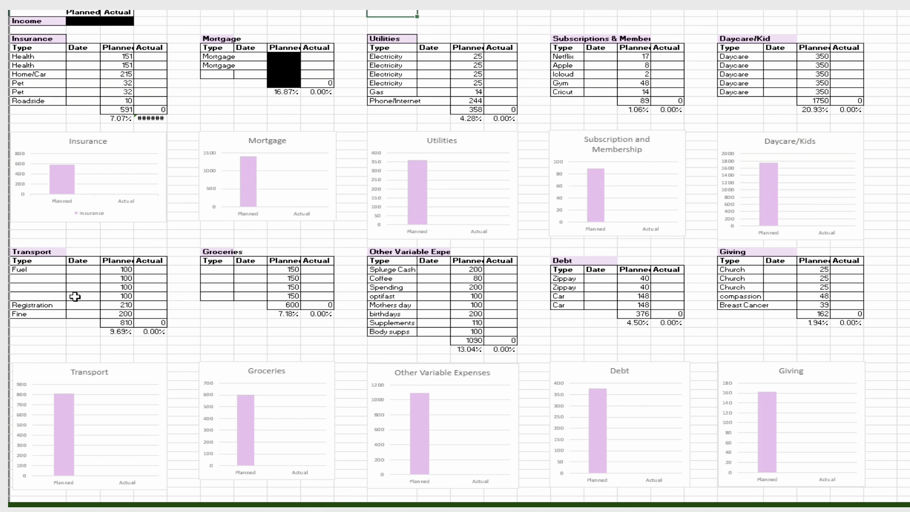
Go back down the category breakdown sheet past the Transport, Groceries and Other Variable Expenses tables and charts.
click(350, 351)
key(Down)
key(Down)
key(Down)
key(Down)
key(Down)
key(Down)
key(Down)
key(Down)
key(Down)
key(Down)
key(Down)
key(Down)
key(Down)
key(Down)
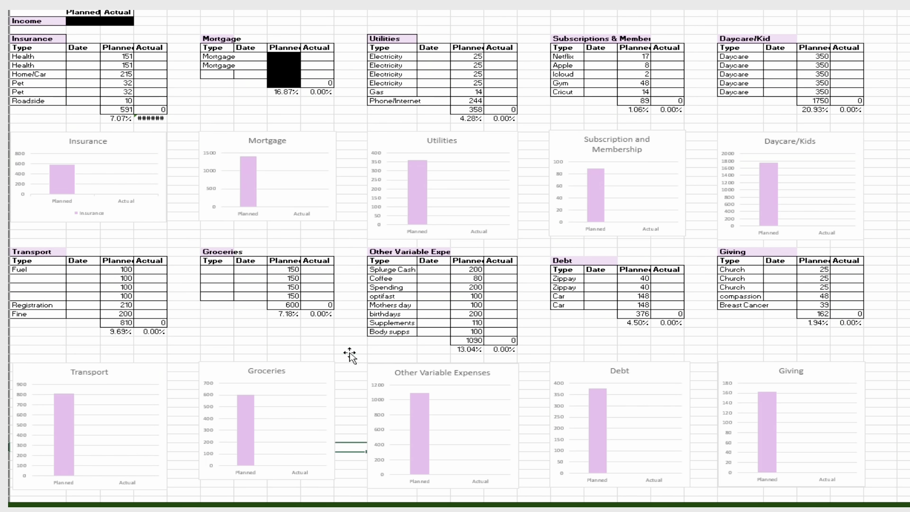